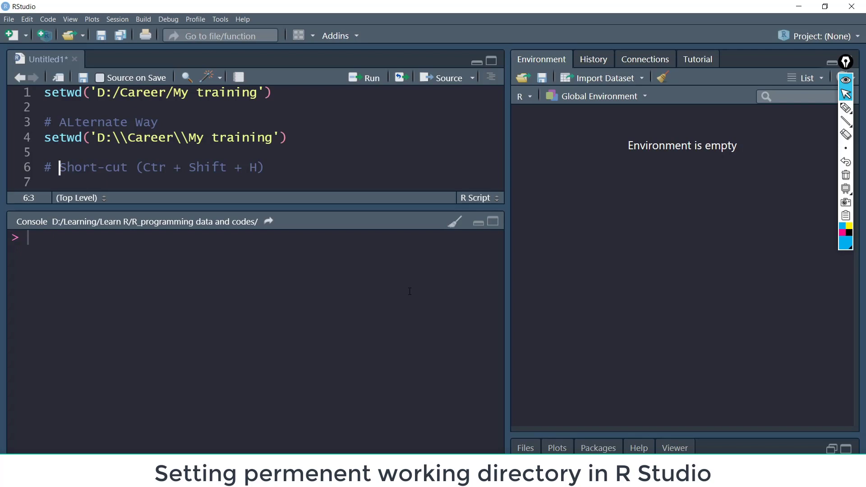
Review the Session menu and the alternate setwd line on line 4 of the script
left_click(117, 19)
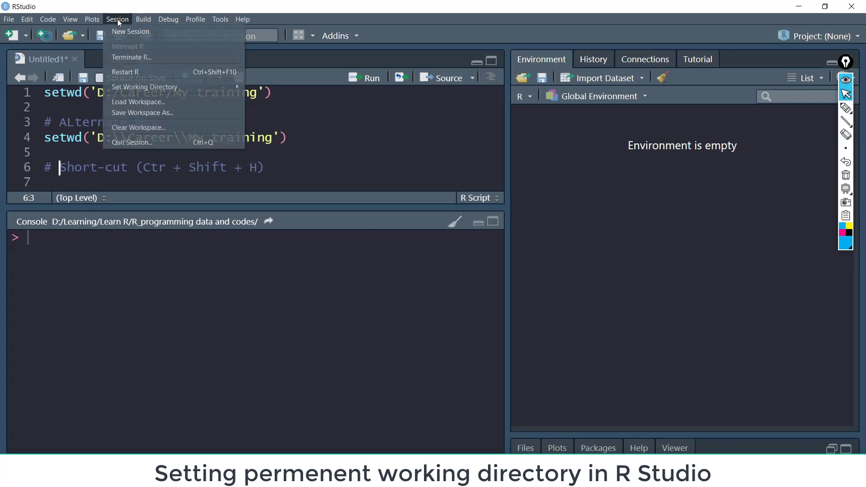
mouse_move(144, 87)
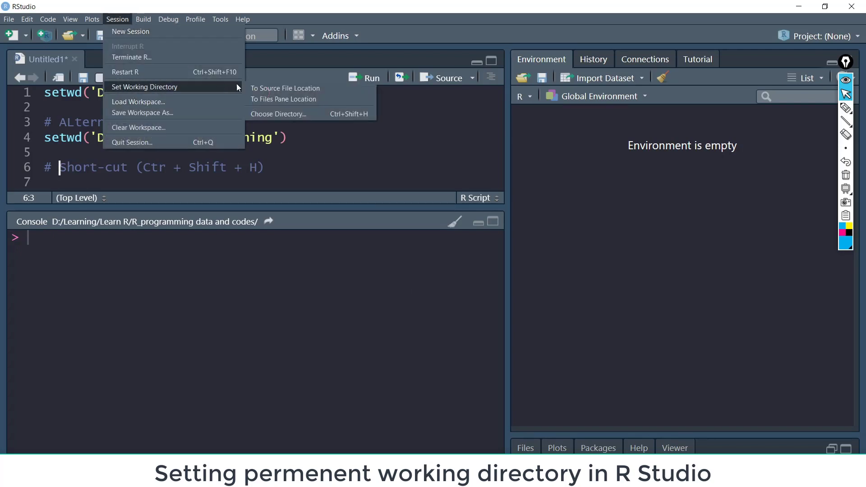
left_click(433, 157)
left_click_drag(266, 170, 136, 170)
left_click(332, 143)
left_click_drag(290, 138, 44, 139)
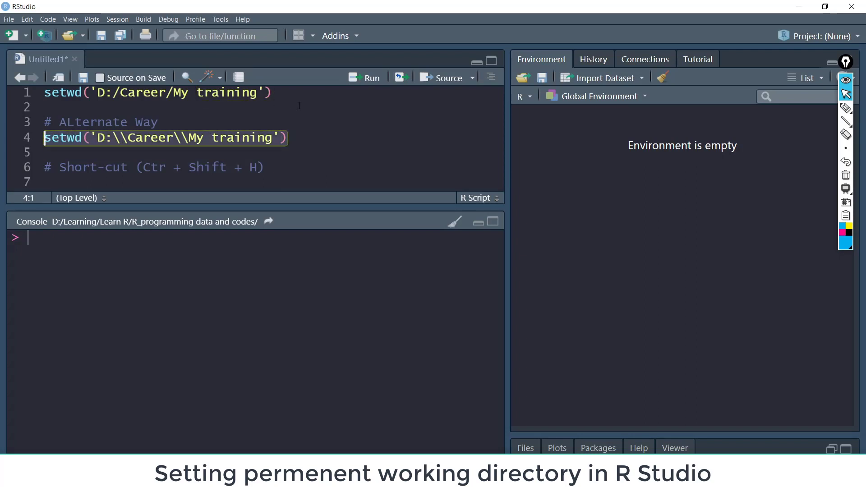
key("Up")
key("Up")
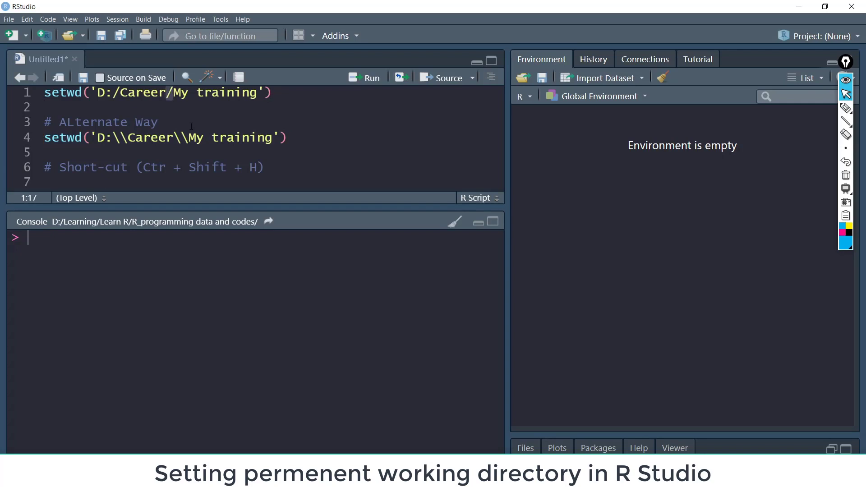
left_click(176, 137)
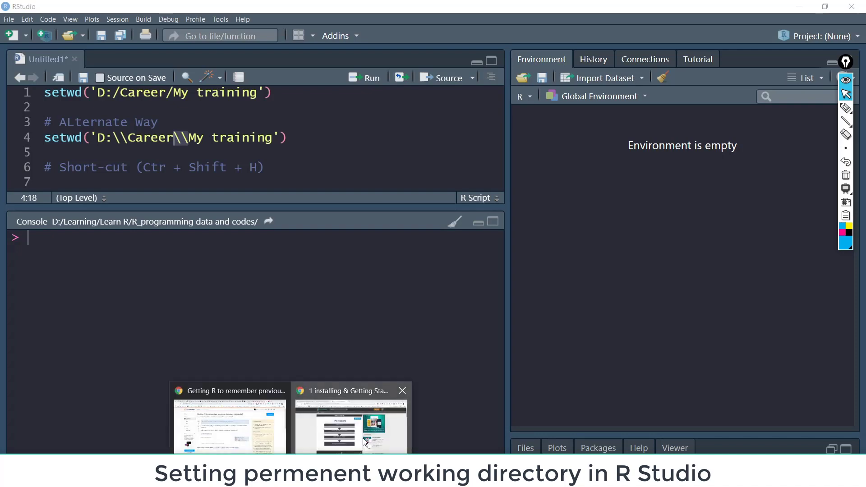
Read the Stack Overflow questions about remembering the working directory per session
left_click(362, 433)
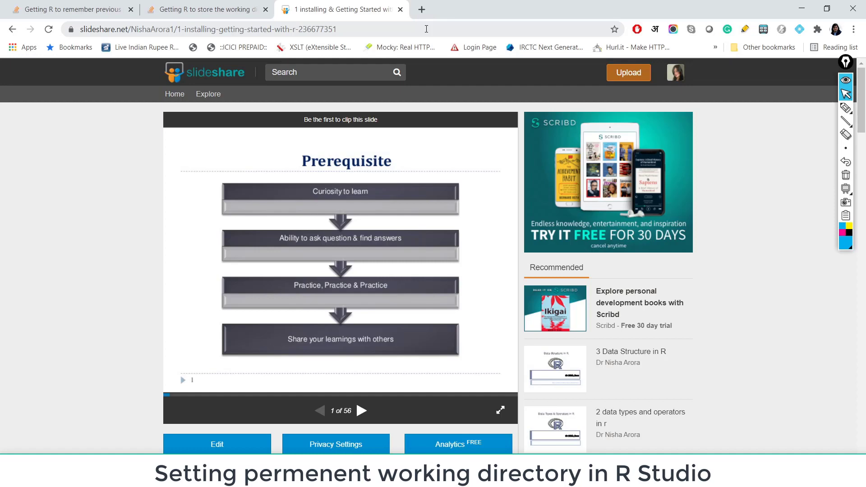
left_click(89, 12)
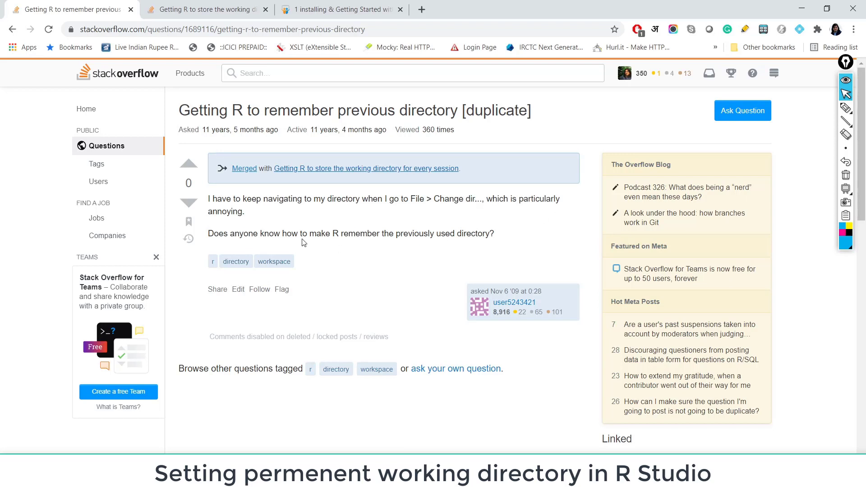
left_click_drag(309, 234, 490, 233)
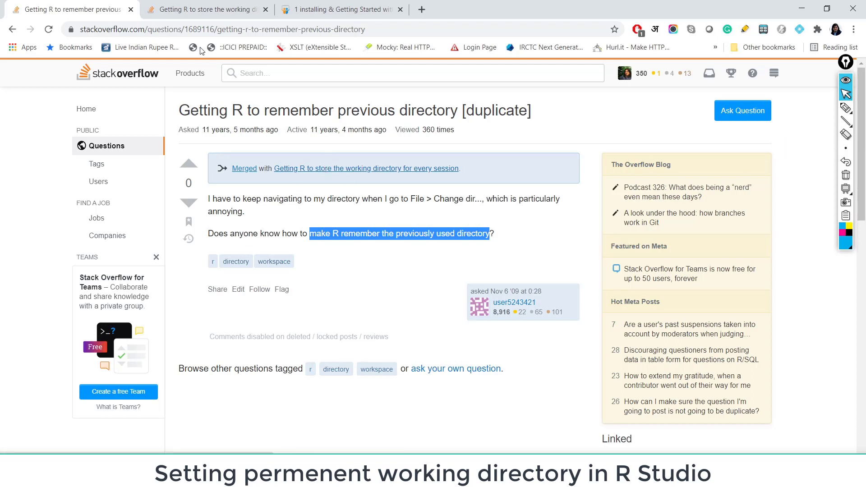
key("ctrl+Tab")
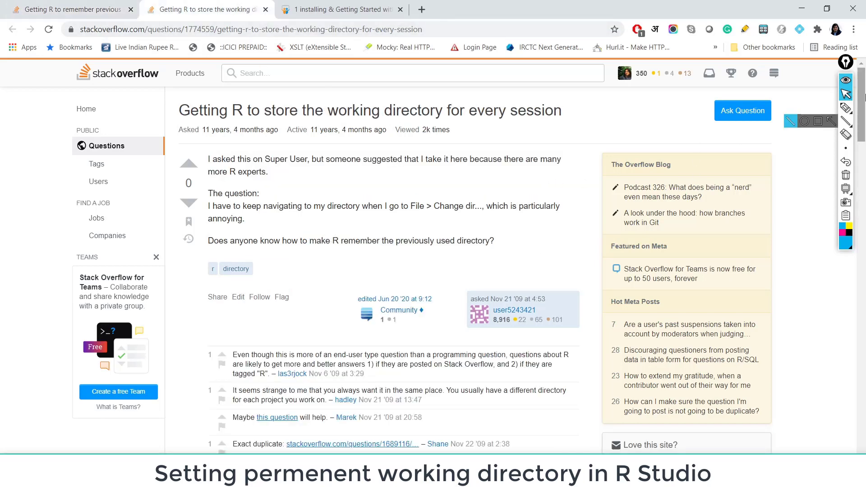
mouse_move(863, 102)
left_mouse_down()
mouse_move(864, 174)
mouse_move(849, 57)
left_mouse_up()
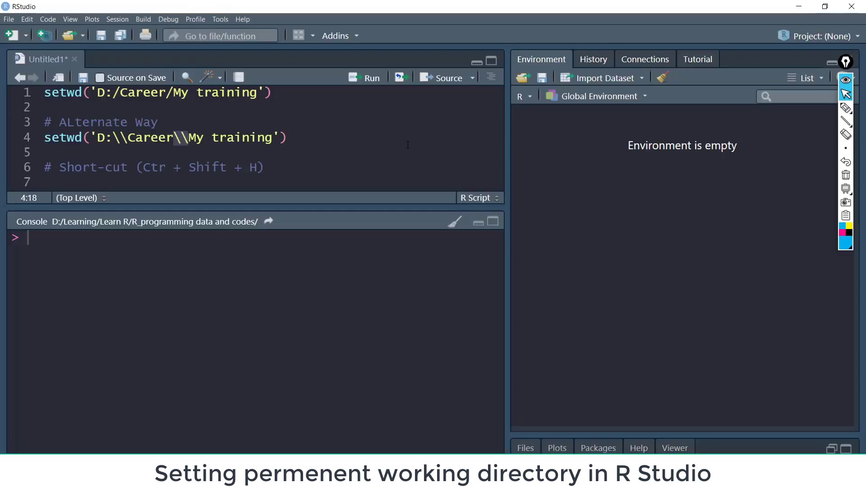
Run the alternate setwd lines in the console, then clear the console
left_click(408, 143)
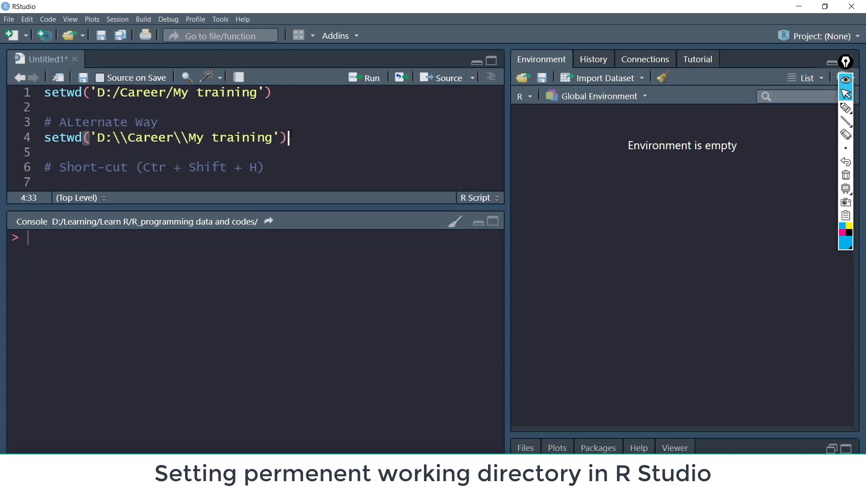
key("ctrl+Return")
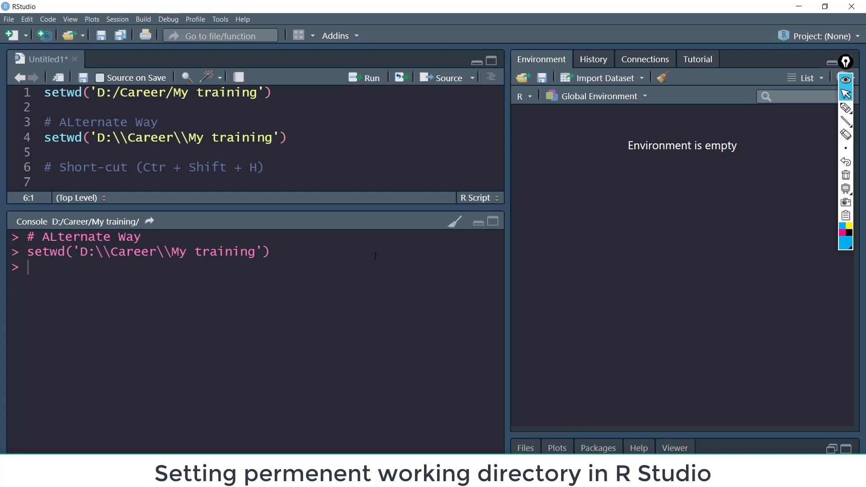
type("q(")
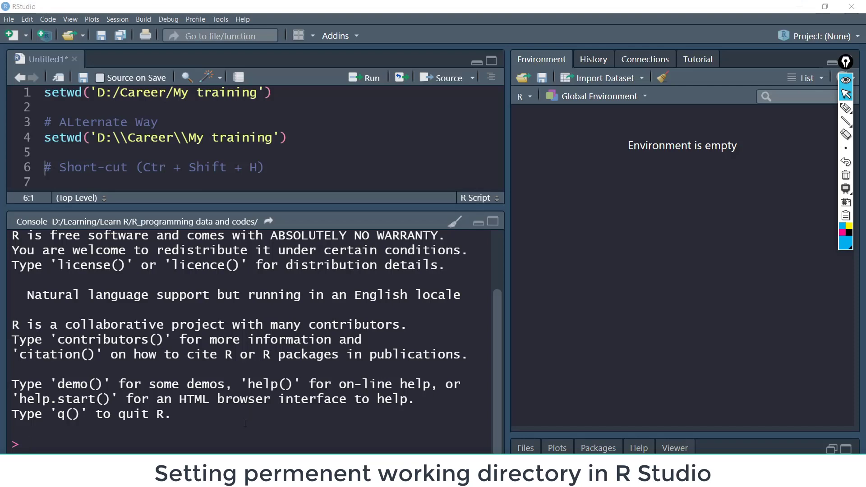
key("ctrl+l")
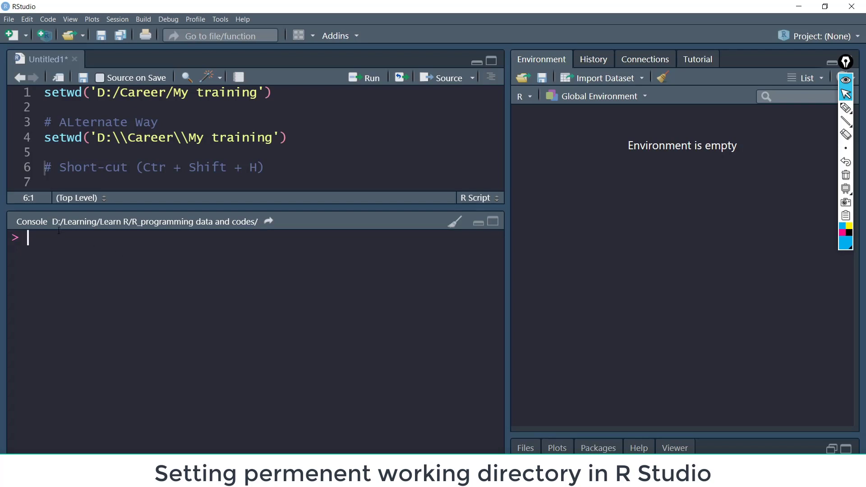
left_click_drag(96, 138, 274, 137)
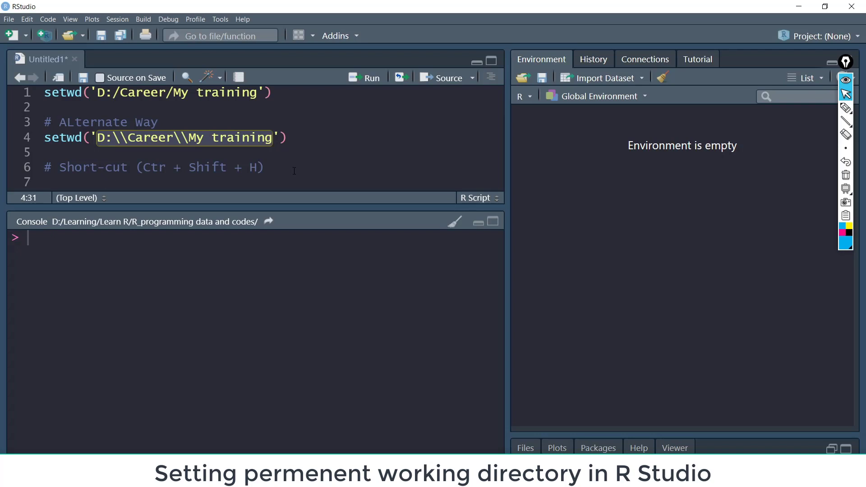
Bring up Tools > Global Options and reposition the options window
left_click(222, 22)
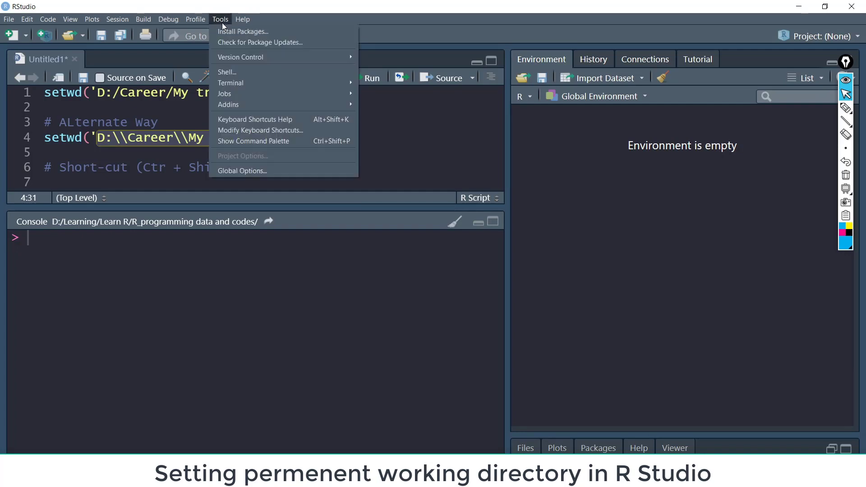
left_click(253, 170)
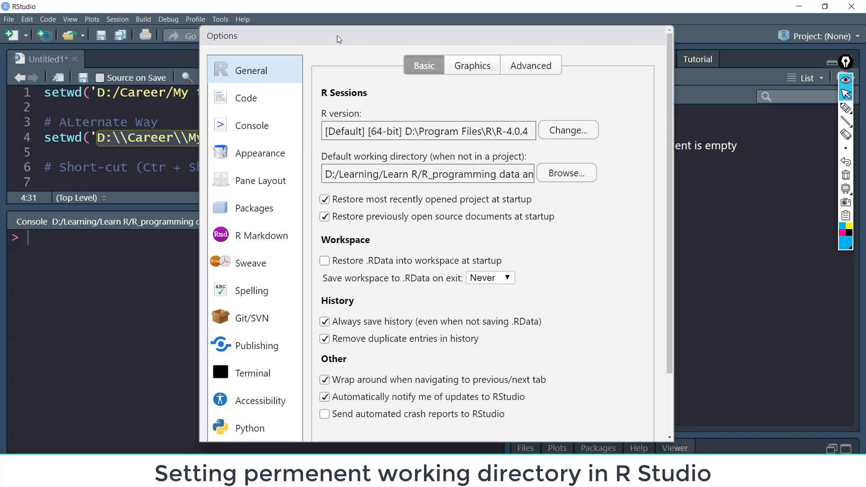
left_click_drag(340, 35, 336, 27)
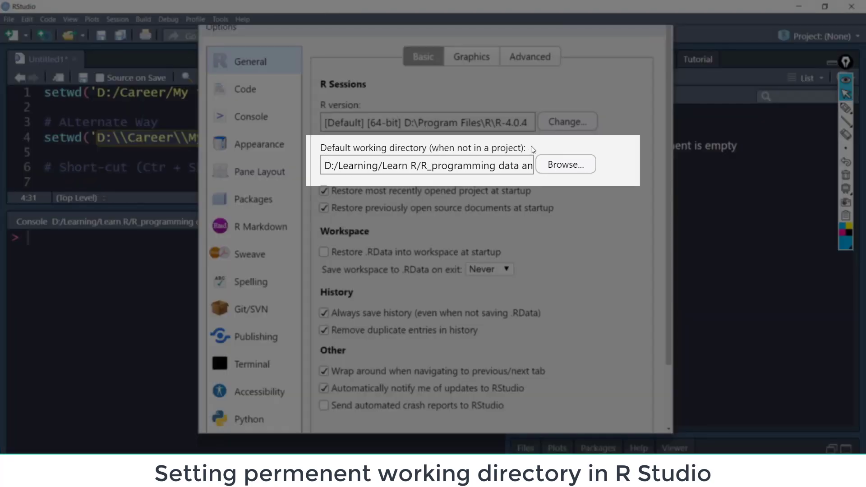
Inspect the full Default working directory path and bring up its Browse folder chooser
key("End")
key("Home")
key("End")
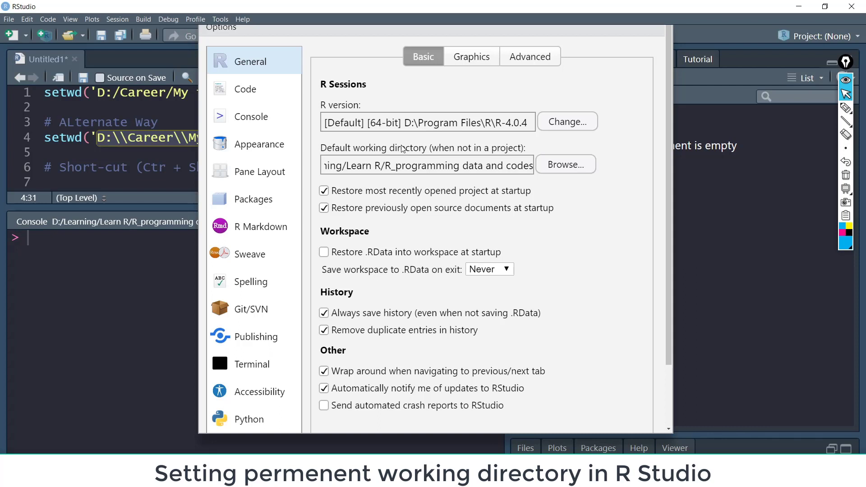
left_click(551, 170)
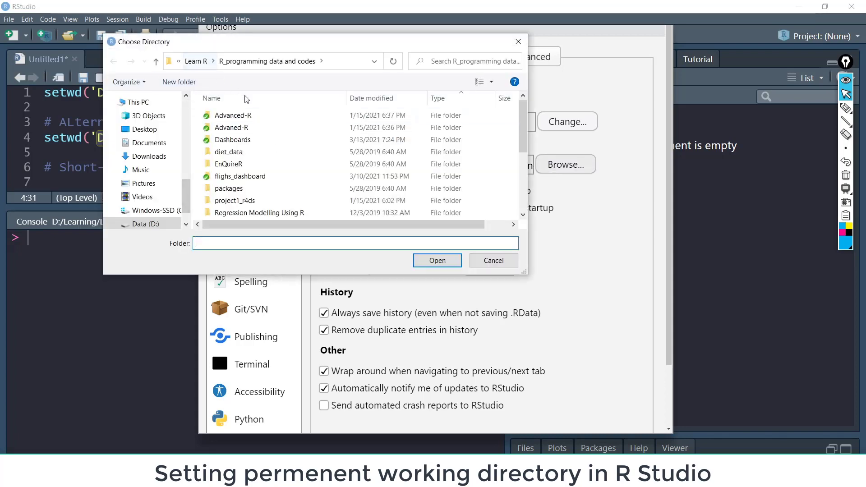
Select D:/Learning/Learn R as the default working directory in the folder chooser
left_click(197, 61)
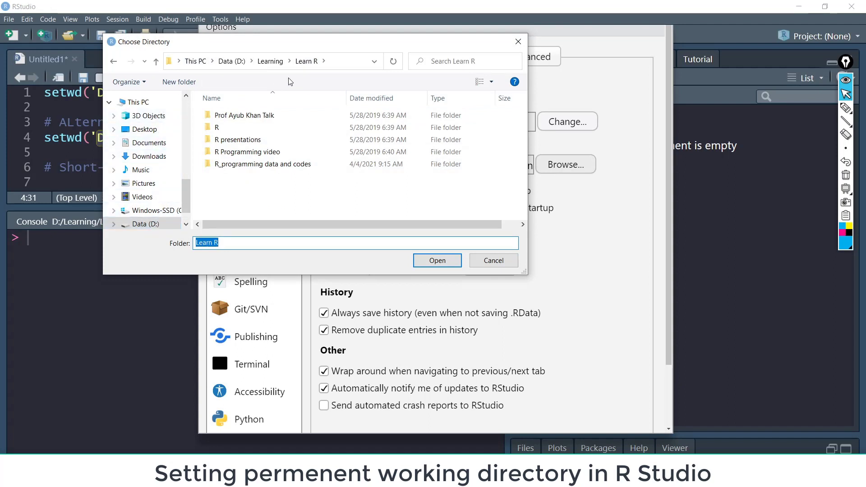
double_click(276, 167)
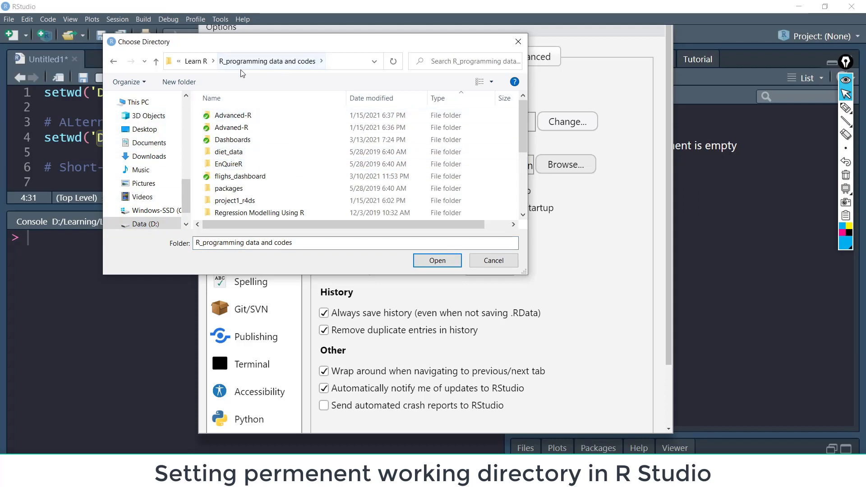
left_click(200, 62)
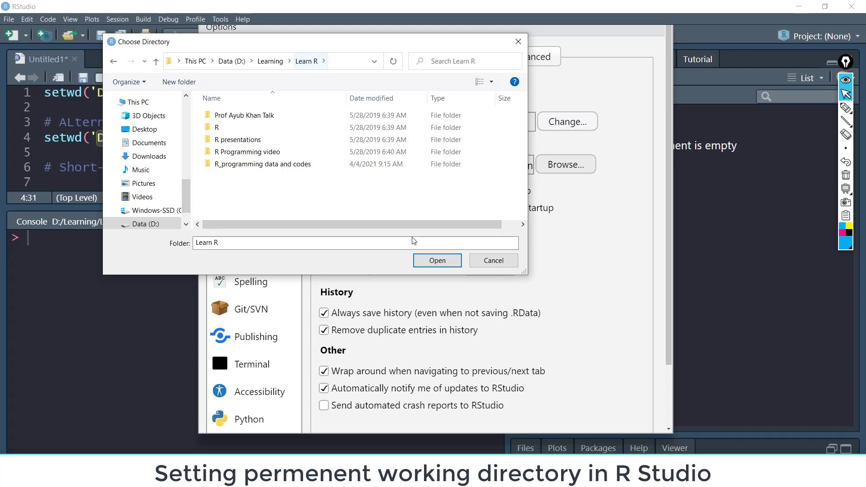
left_click(435, 263)
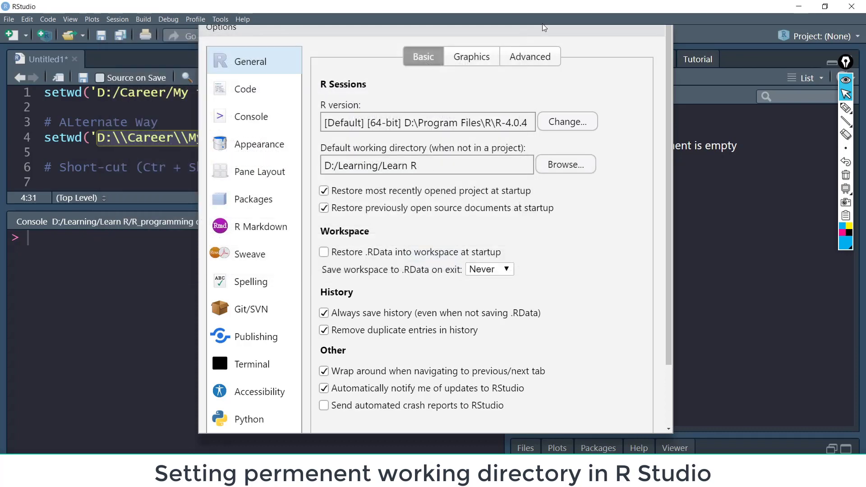
Confirm the D:/Learning/Learn R default with OK, closing Global Options
left_click_drag(542, 25, 522, 16)
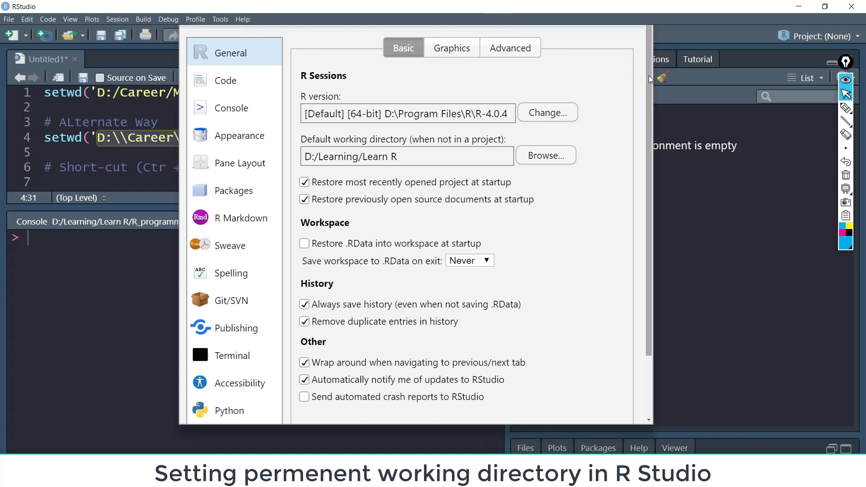
left_click_drag(650, 77, 656, 238)
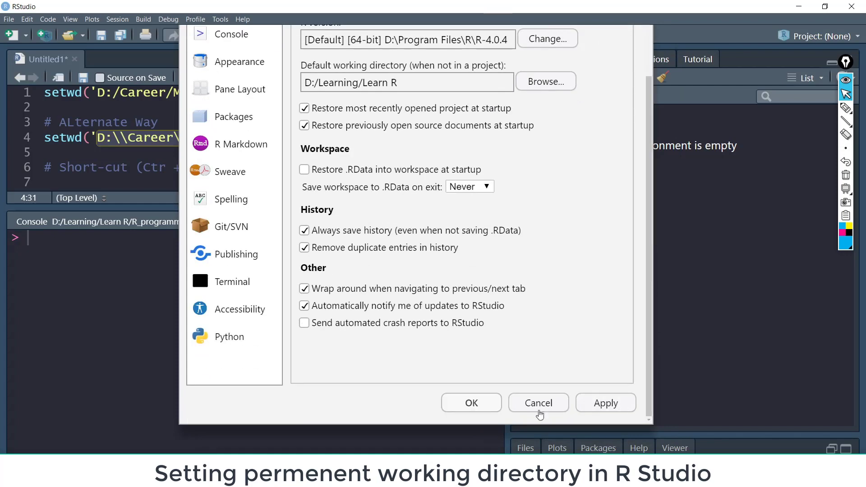
left_click(477, 406)
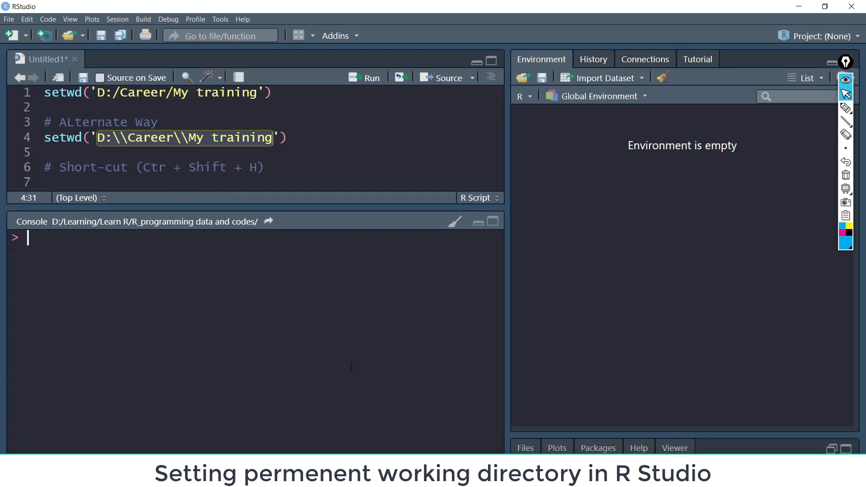
type("getwd()")
Run getwd() to check the working directory, then close RStudio to restart
key("Return")
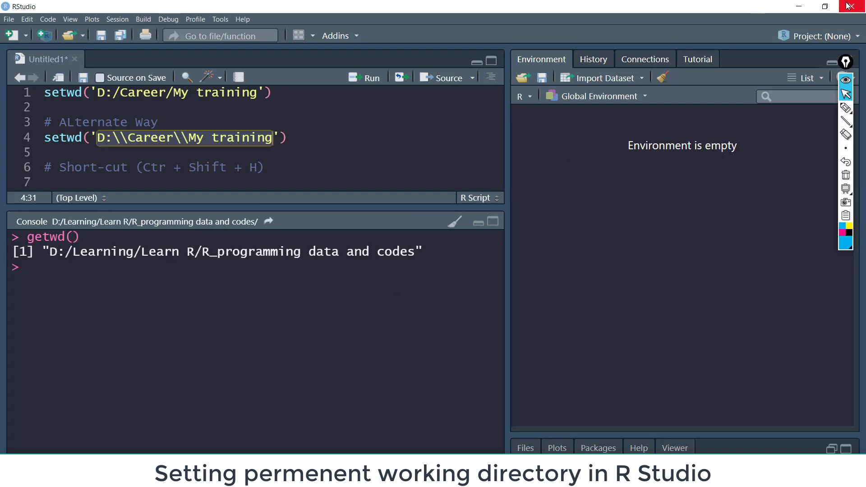
left_click(852, 7)
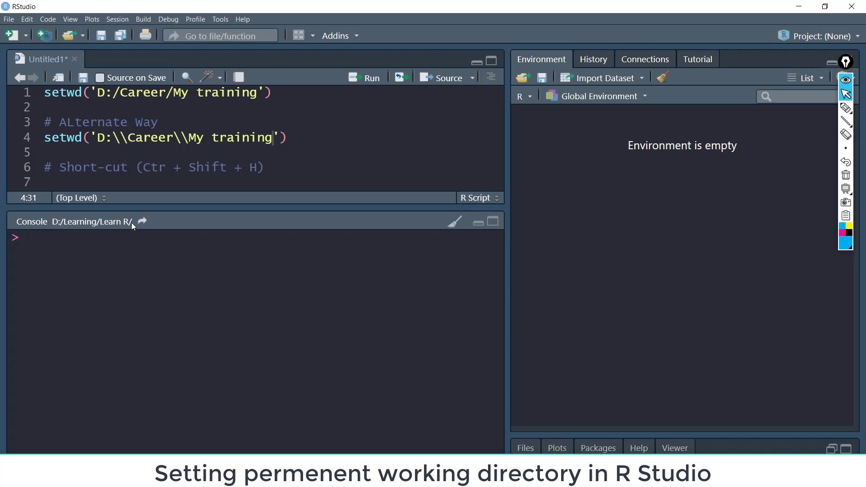
Save D:/Learning/Learn R/R_programming data and codes as the default working directory in Global Options
left_click(221, 19)
mouse_move(228, 104)
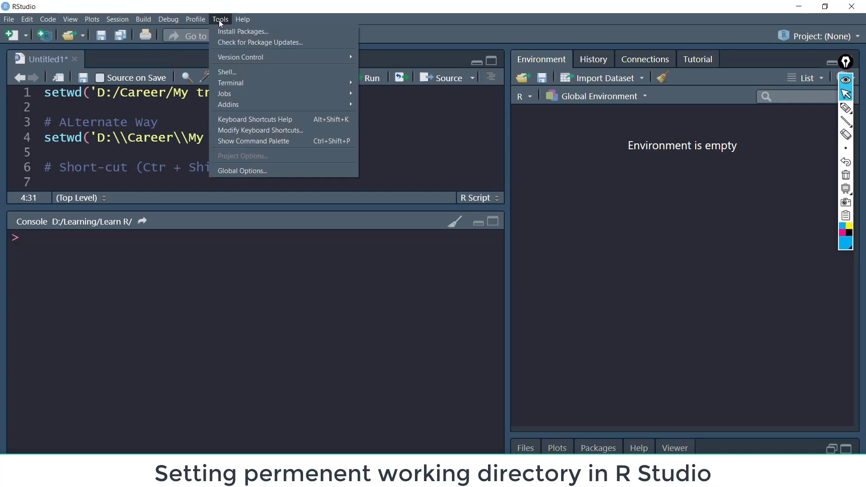
left_click(292, 170)
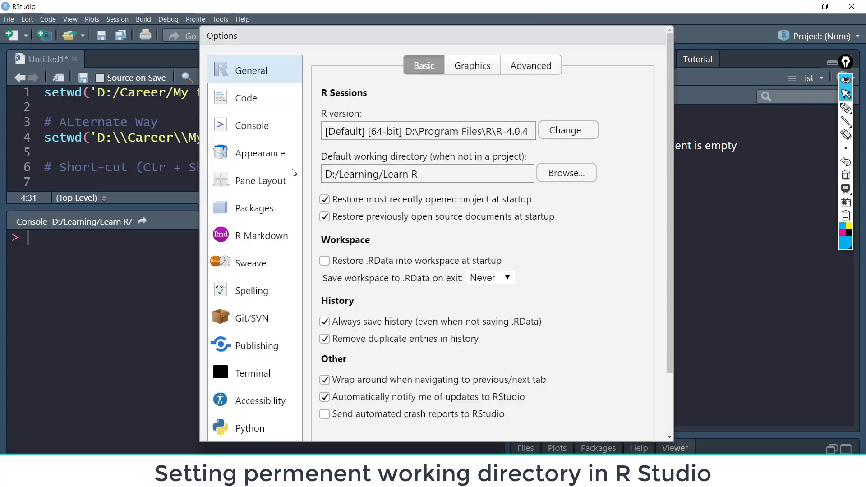
left_click(568, 174)
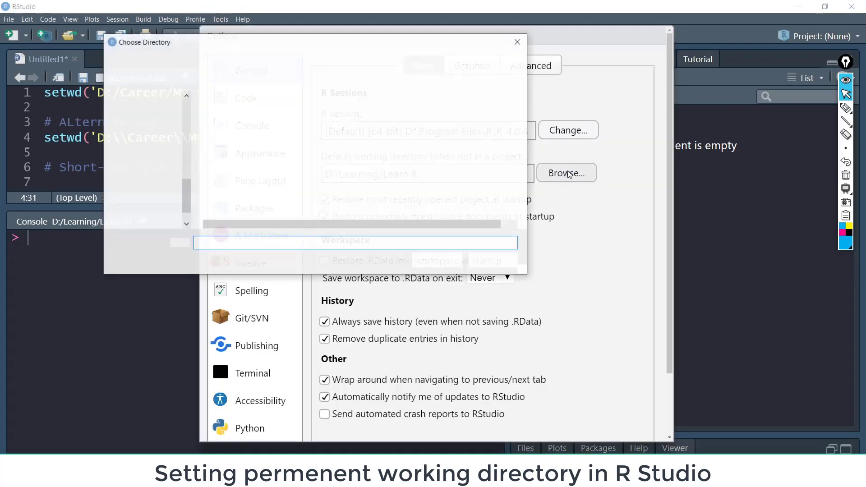
double_click(363, 164)
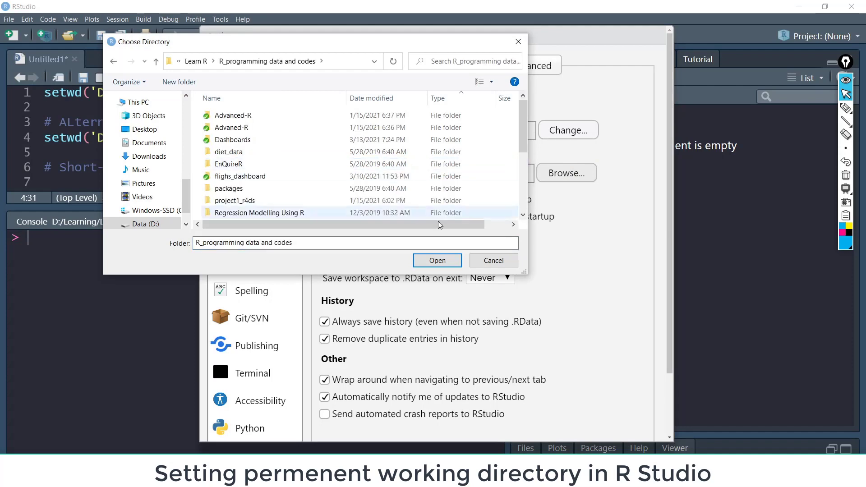
left_click(437, 261)
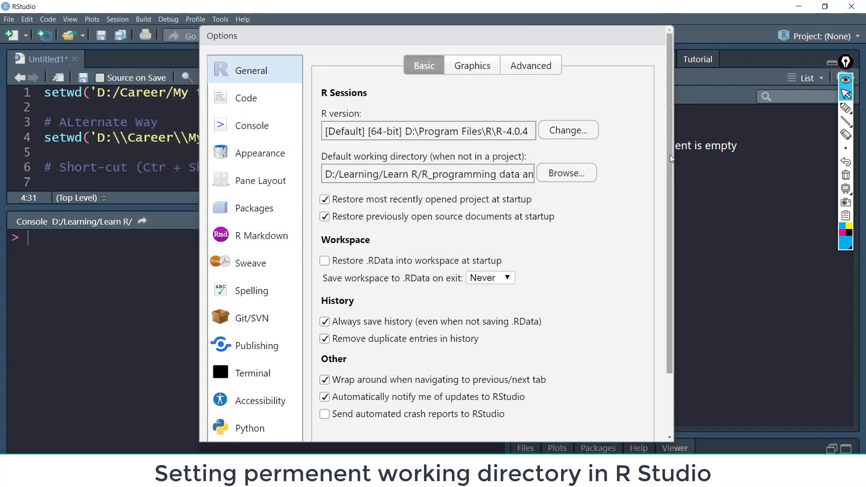
scroll(670, 161, "down", 3)
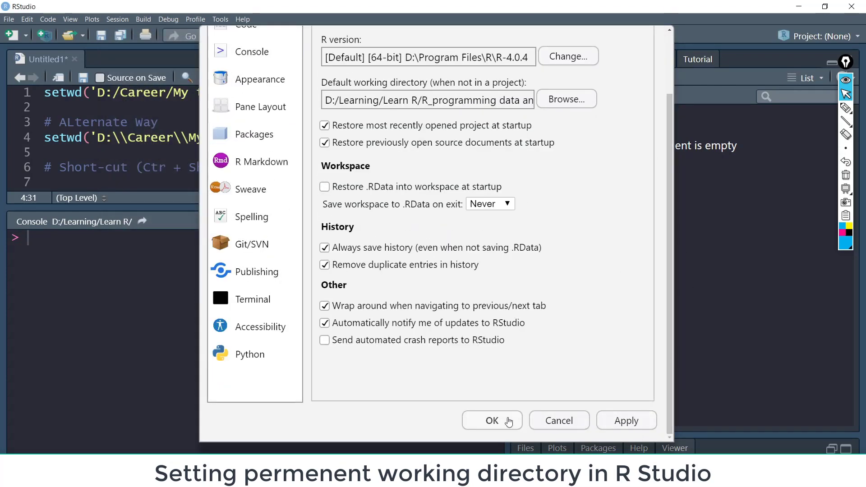
left_click(504, 420)
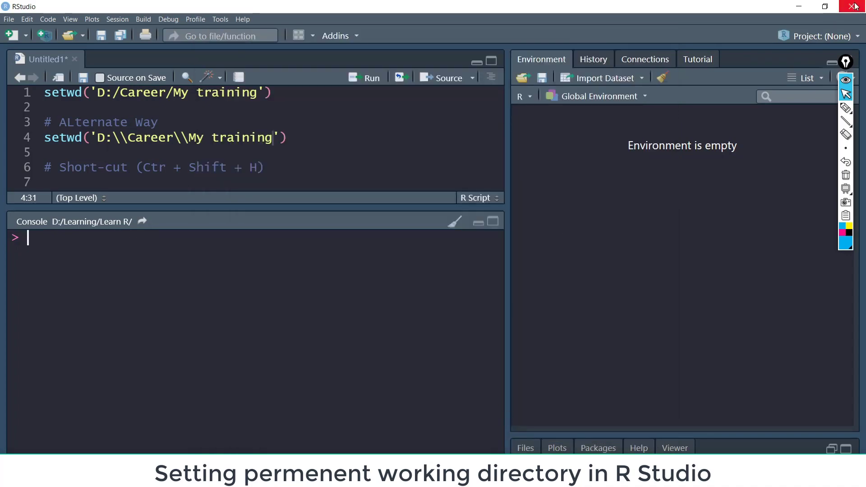
Restart RStudio and confirm the console opens in the R_programming data and codes folder
key("alt+Tab")
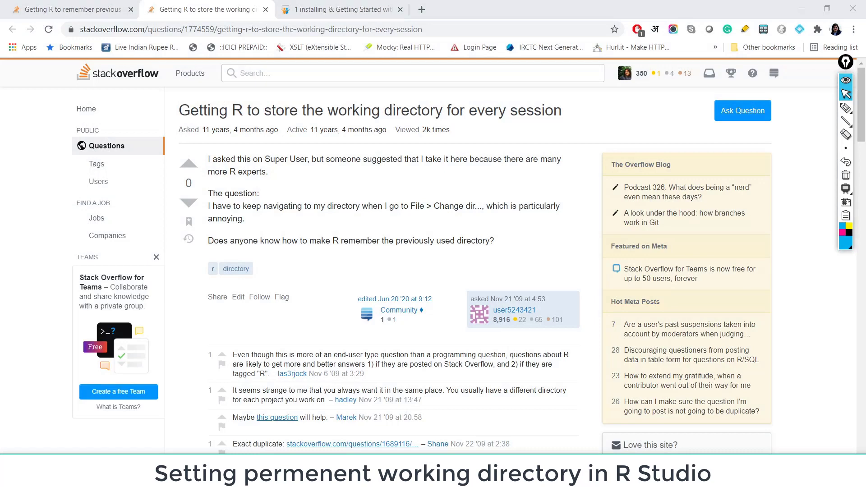
key("alt+Tab")
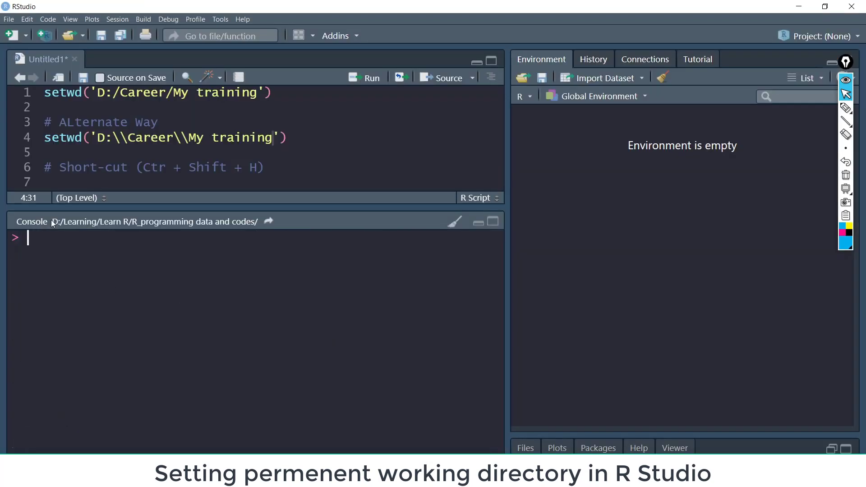